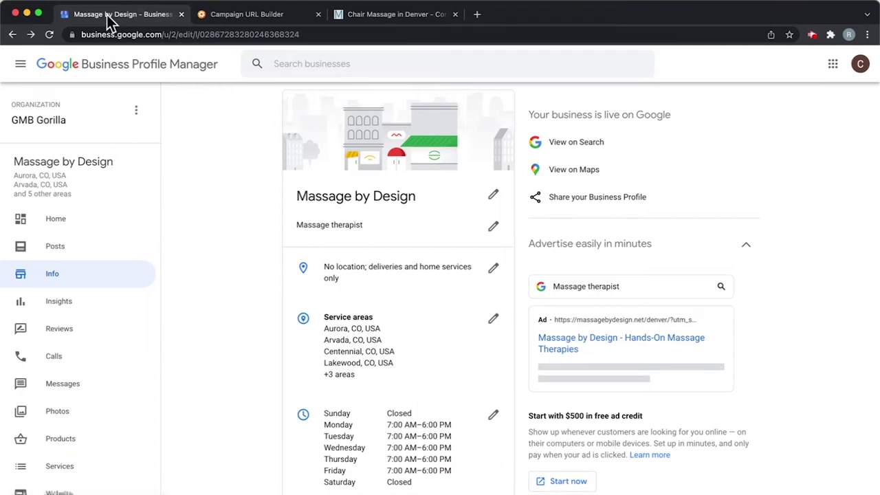
Select the info page's web address, clear the selection, and scroll down the page
drag(81, 35, 184, 36)
click(208, 142)
scroll(209, 285, down, 1)
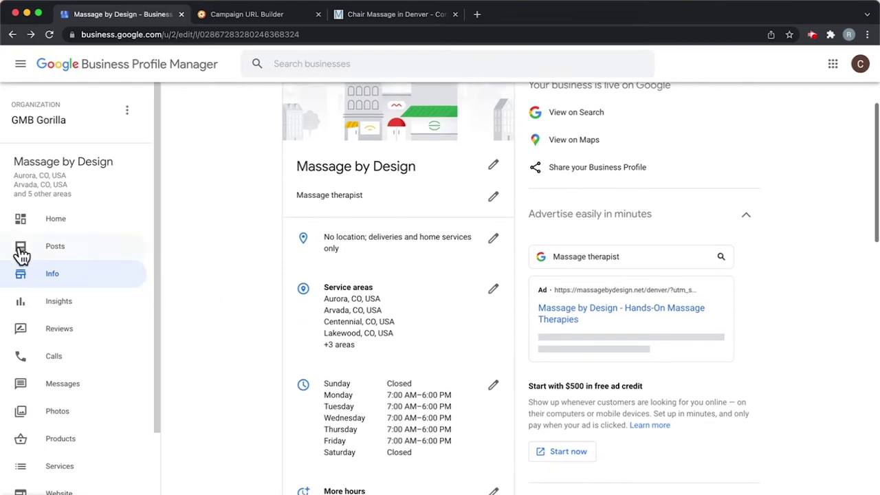
Visit the Home dashboard, then return to the Massage by Design info page and scroll down
click(55, 220)
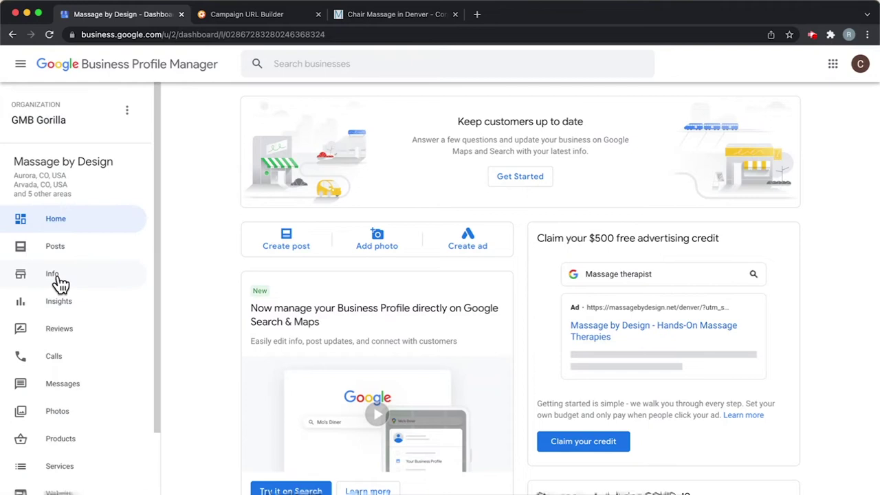
click(58, 276)
scroll(239, 363, down, 1)
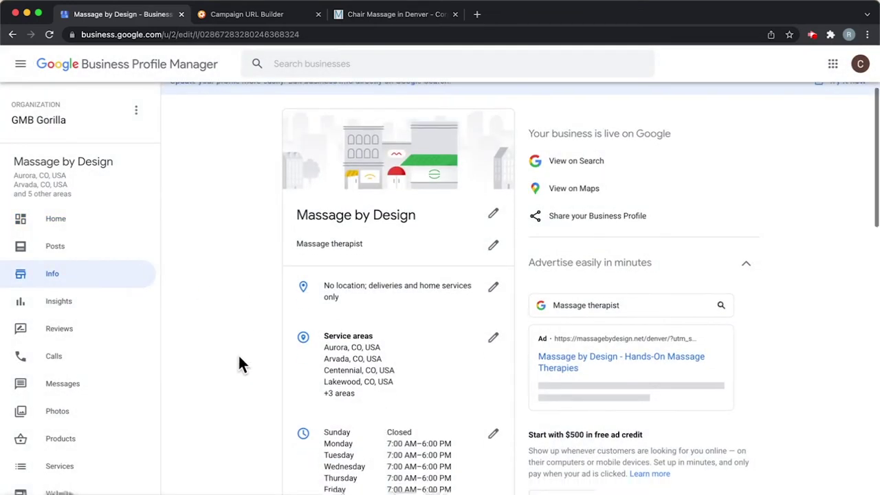
scroll(239, 363, down, 3)
scroll(239, 363, down, 3)
scroll(239, 363, down, 1)
scroll(239, 363, down, 2)
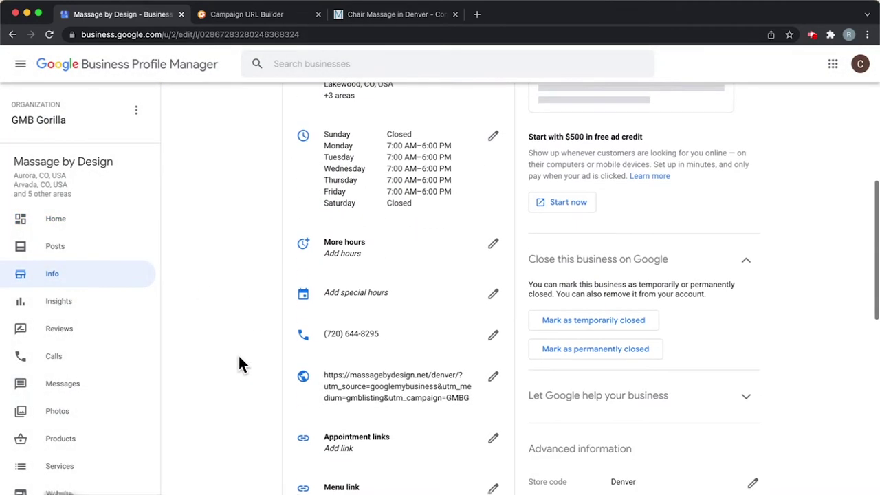
scroll(239, 363, down, 2)
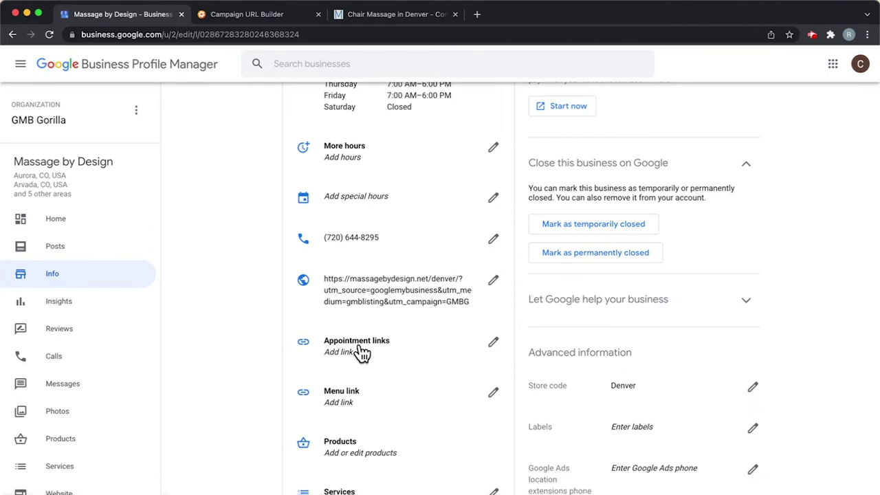
Scroll to the website and Appointment links rows, where the appointment link is empty
scroll(220, 312, up, 5)
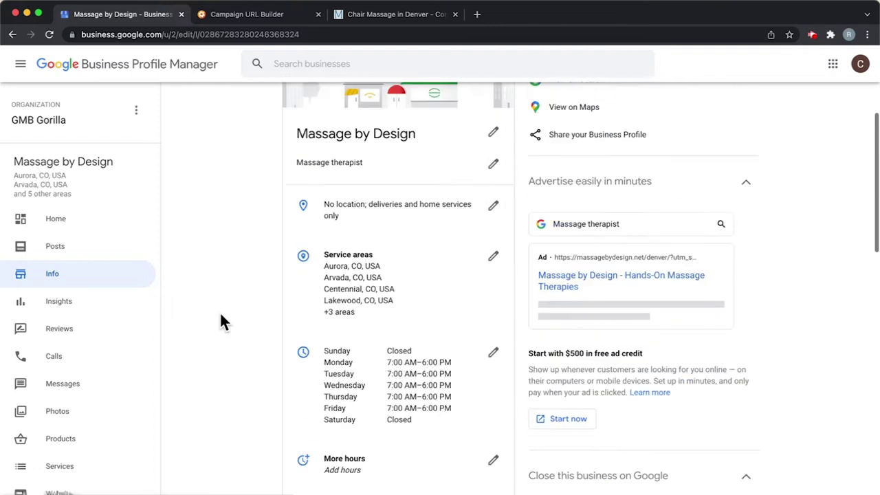
scroll(220, 312, up, 2)
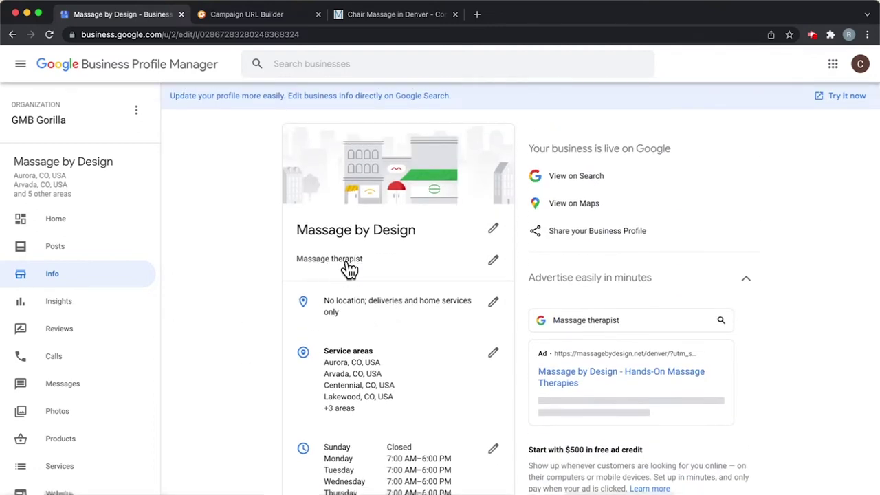
scroll(258, 344, down, 2)
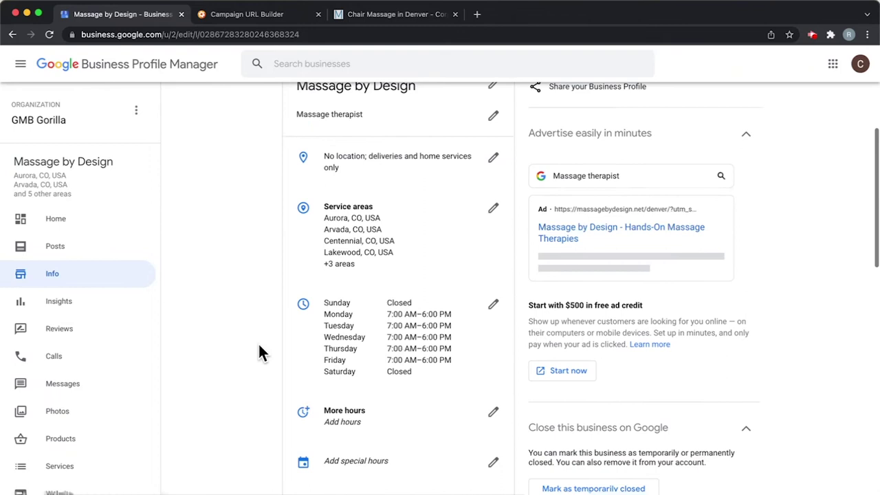
scroll(258, 345, down, 1)
scroll(258, 344, down, 1)
scroll(258, 344, down, 1)
scroll(260, 347, up, 5)
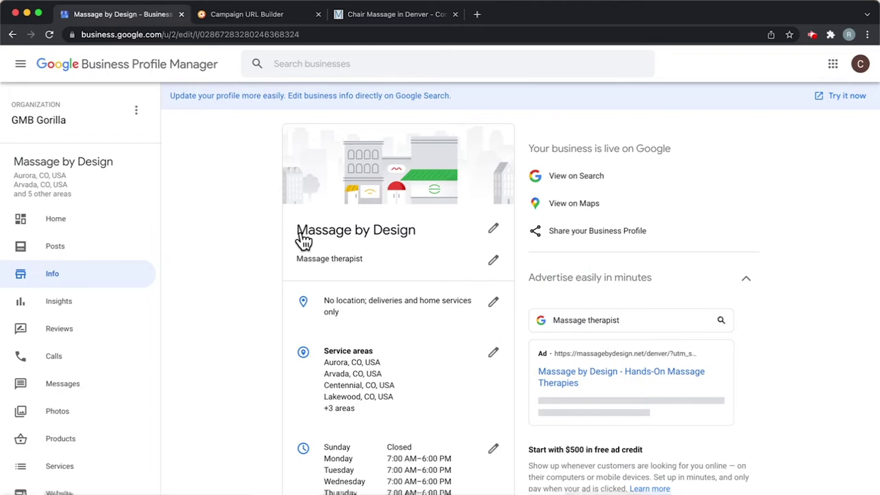
scroll(211, 388, down, 1)
scroll(211, 388, down, 3)
scroll(211, 389, down, 1)
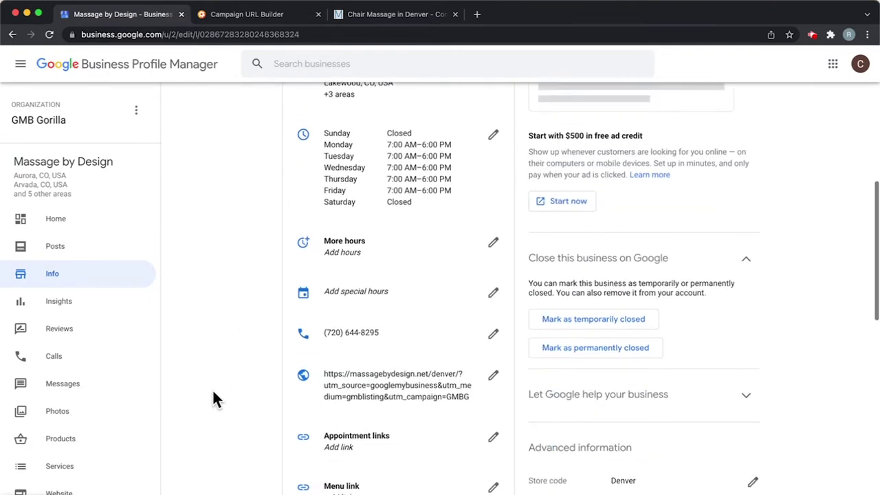
scroll(213, 393, down, 2)
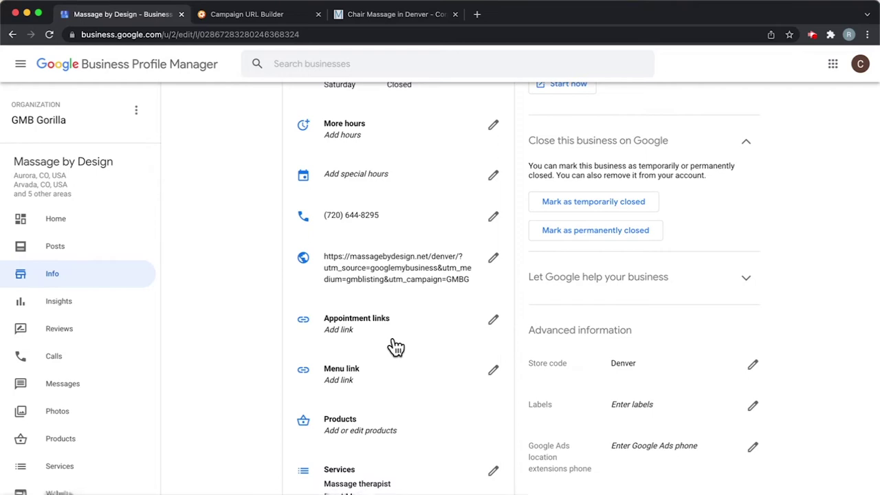
Switch to the 'Chair Massage in Denver' site, dismiss the phone popup, and go to Contact Us
click(369, 15)
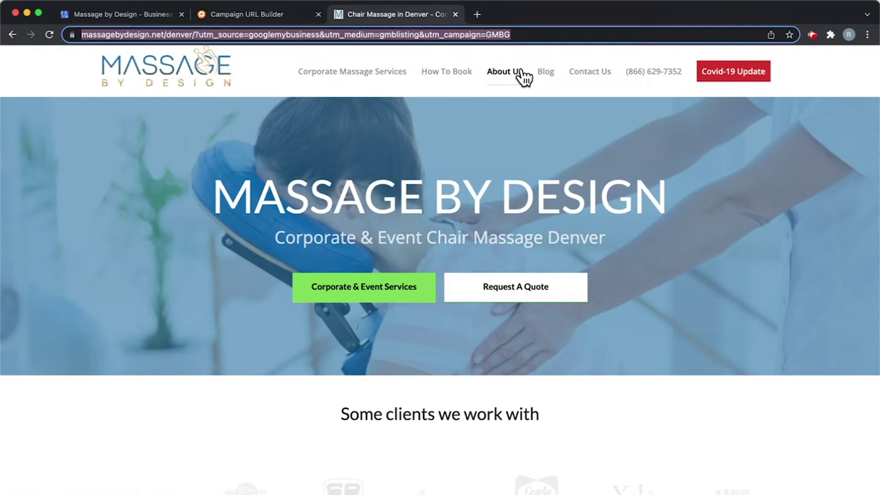
click(652, 73)
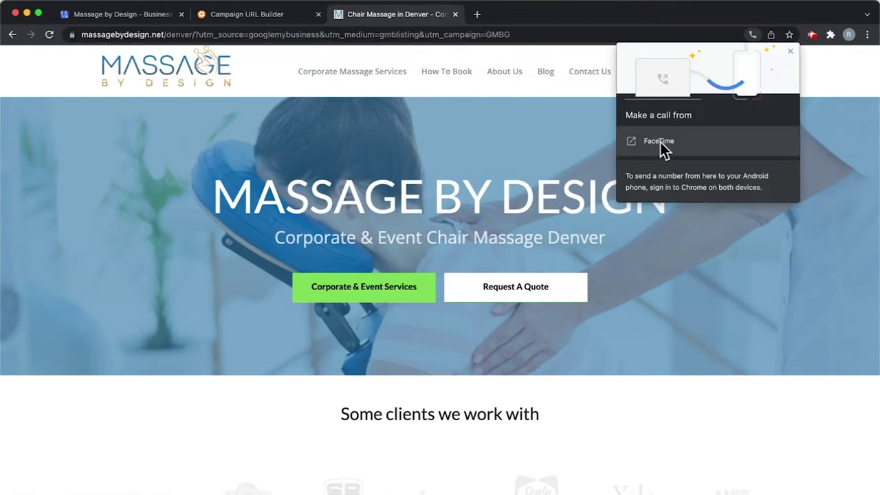
click(827, 70)
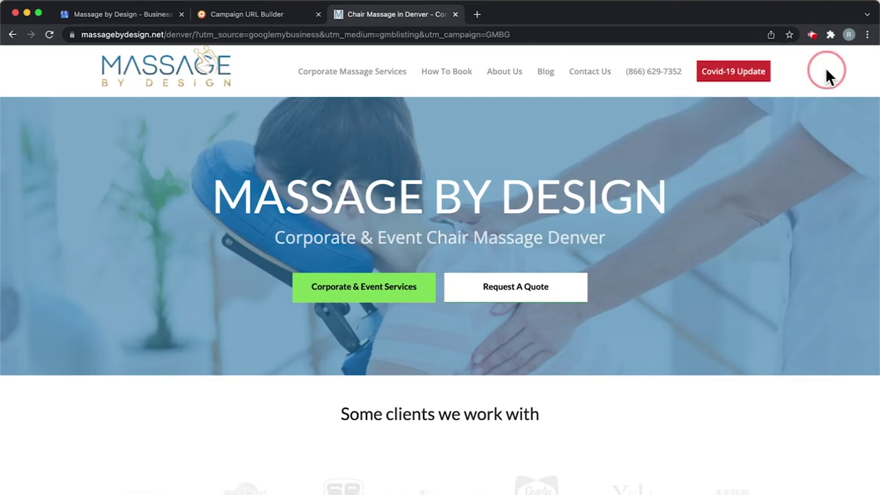
click(592, 82)
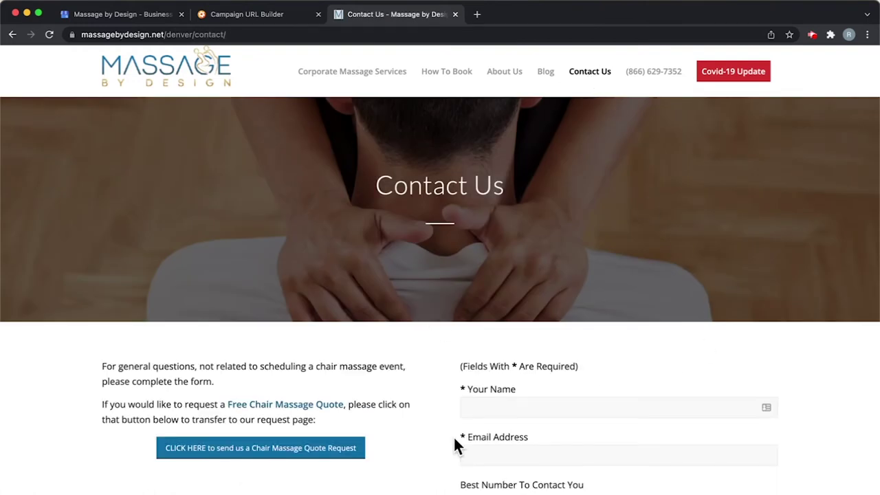
Copy the Denver Contact Us page's web address to the clipboard
scroll(457, 451, down, 1)
scroll(450, 474, down, 1)
scroll(448, 485, down, 2)
scroll(446, 484, down, 3)
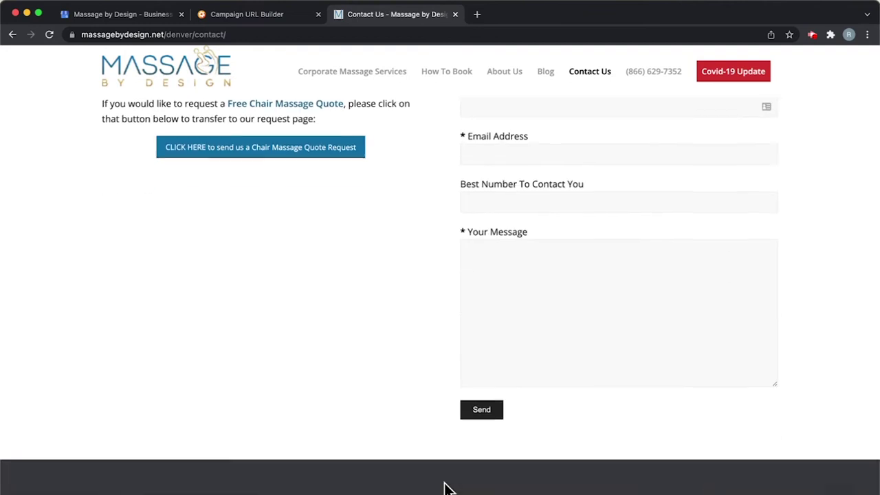
scroll(444, 488, up, 2)
scroll(443, 488, up, 1)
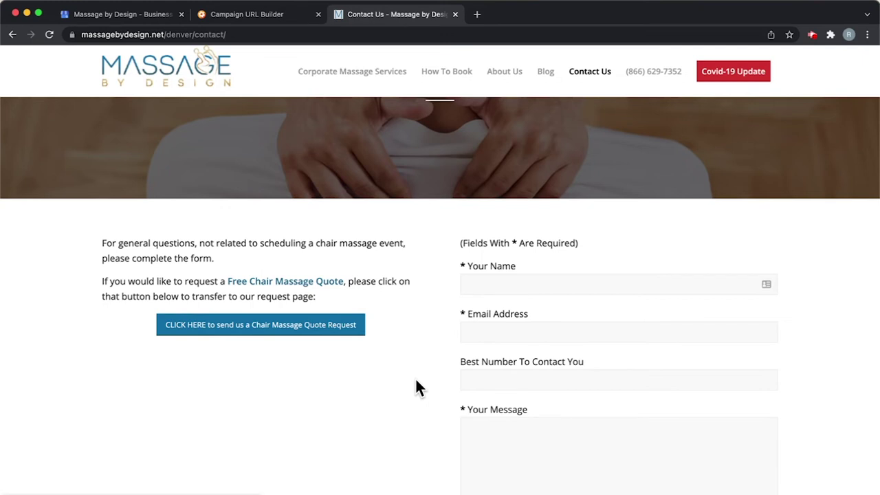
click(269, 35)
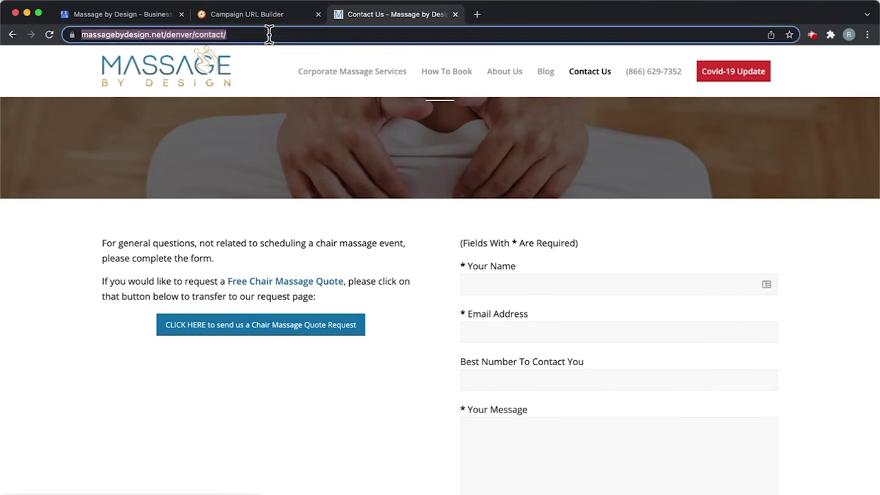
key(ctrl+c)
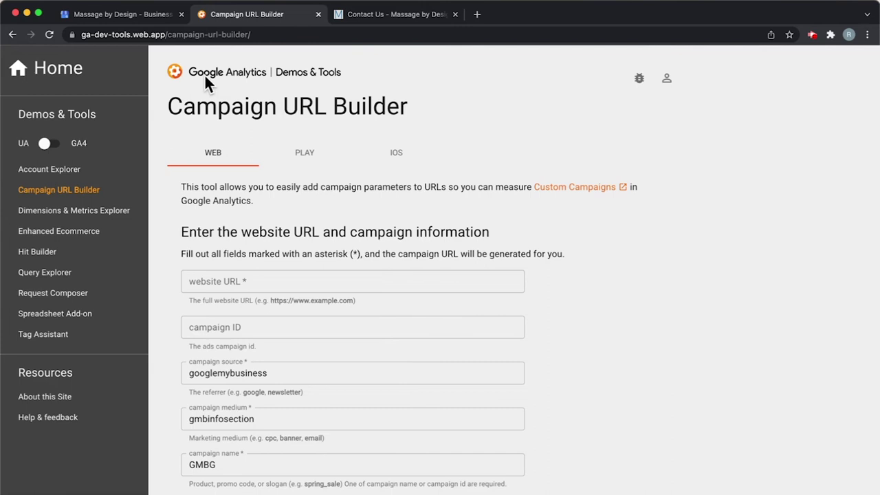
Paste the contact page URL into the builder and check source googlemybusiness, medium, and campaign GMBG
click(326, 279)
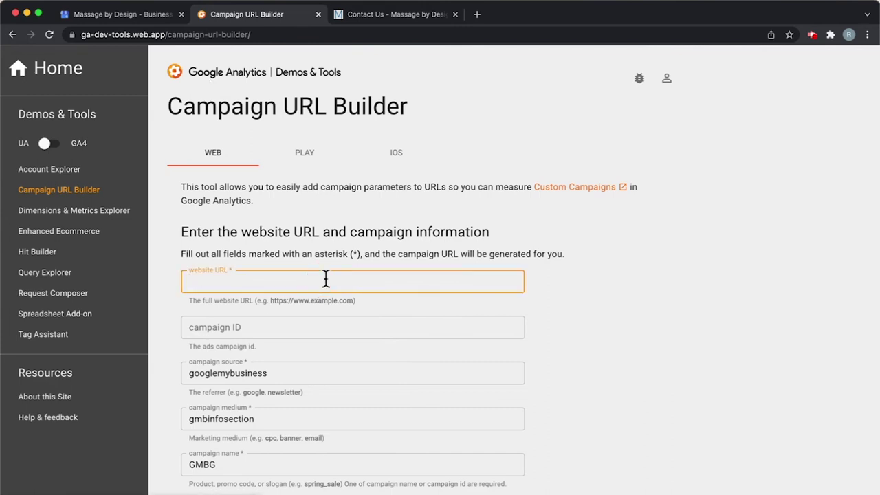
key(ctrl+v)
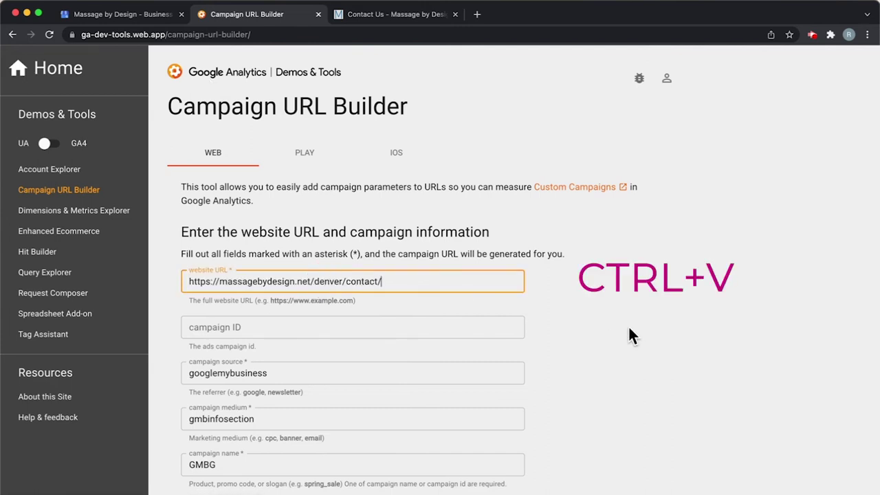
scroll(629, 328, down, 2)
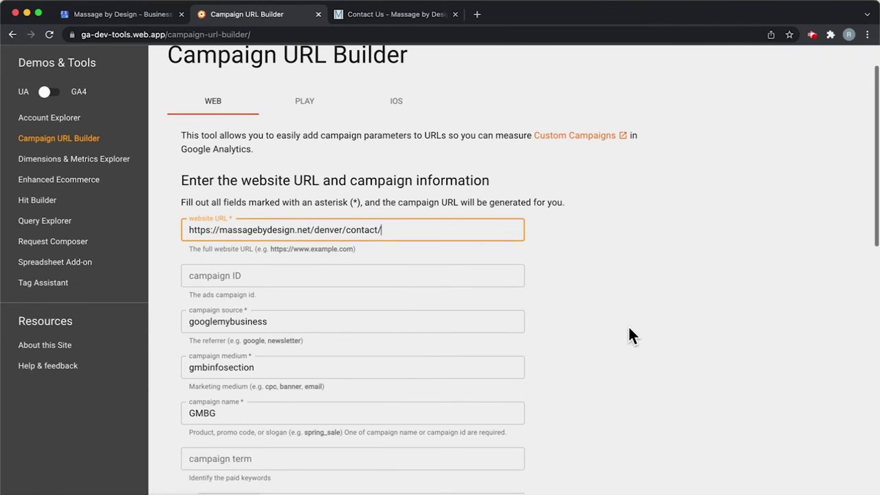
scroll(628, 335, down, 1)
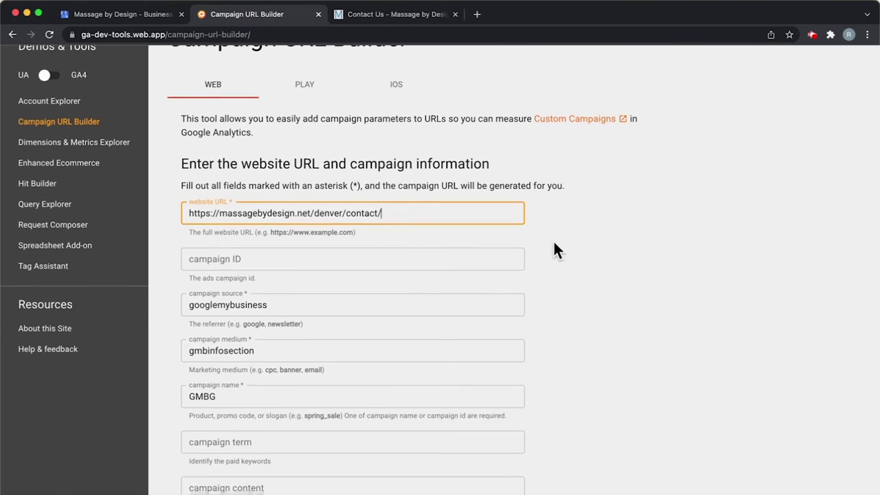
scroll(554, 249, down, 1)
click(306, 285)
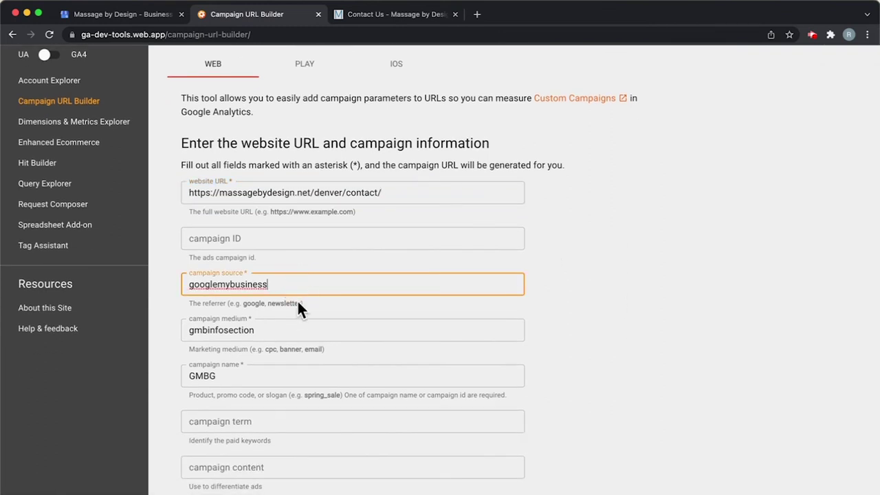
click(284, 329)
click(297, 376)
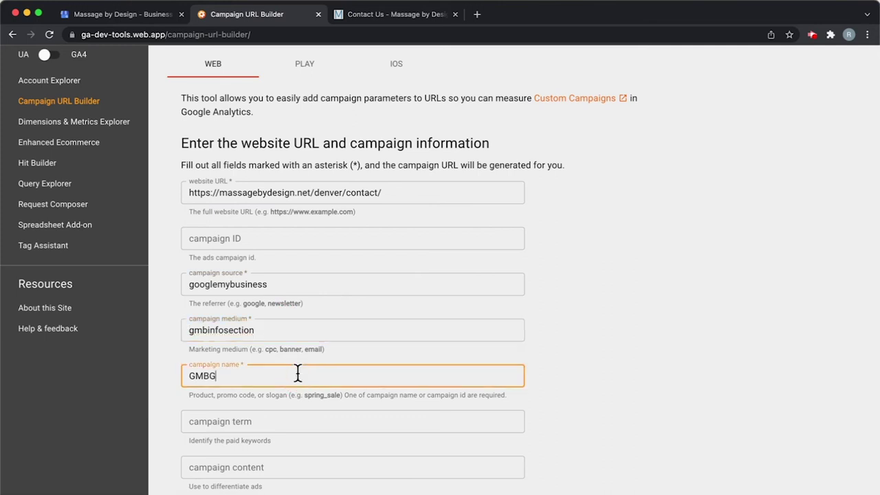
Copy the generated UTM-tagged URL and return to the Business Profile tab
scroll(599, 385, down, 3)
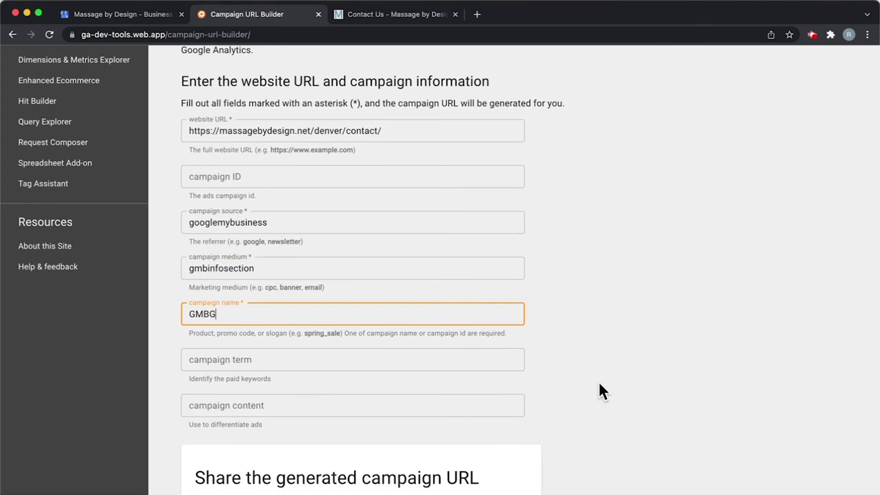
scroll(599, 386, down, 2)
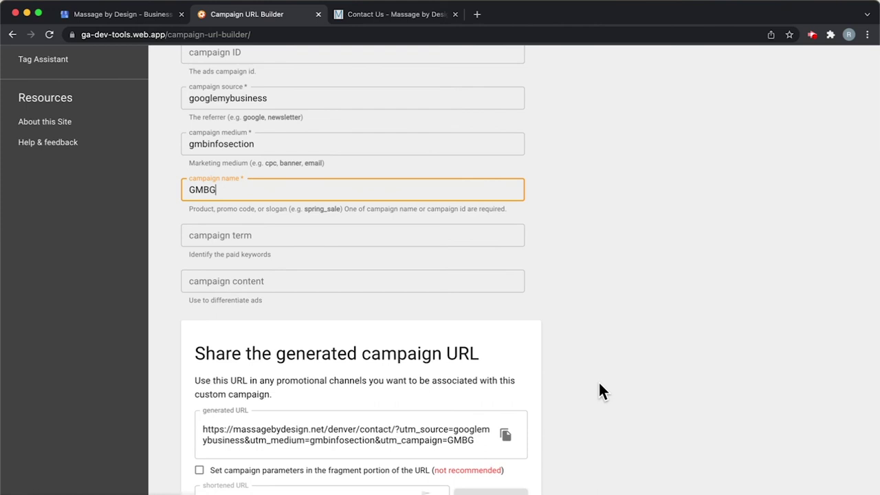
click(506, 437)
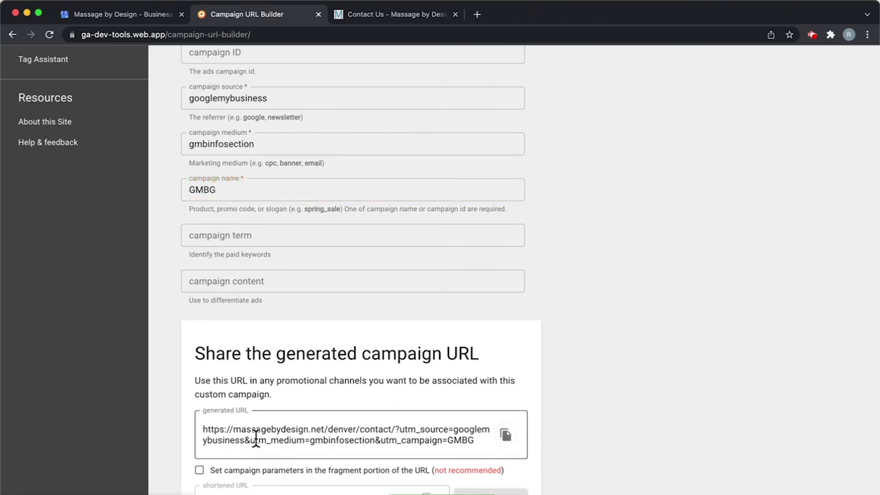
click(153, 12)
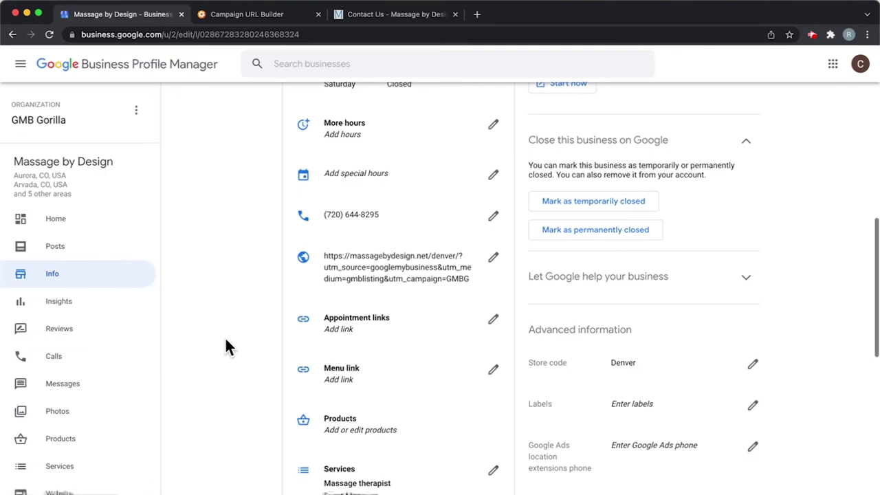
Paste the UTM-tagged Denver contact URL as the appointment link and apply it
scroll(226, 343, down, 1)
click(412, 306)
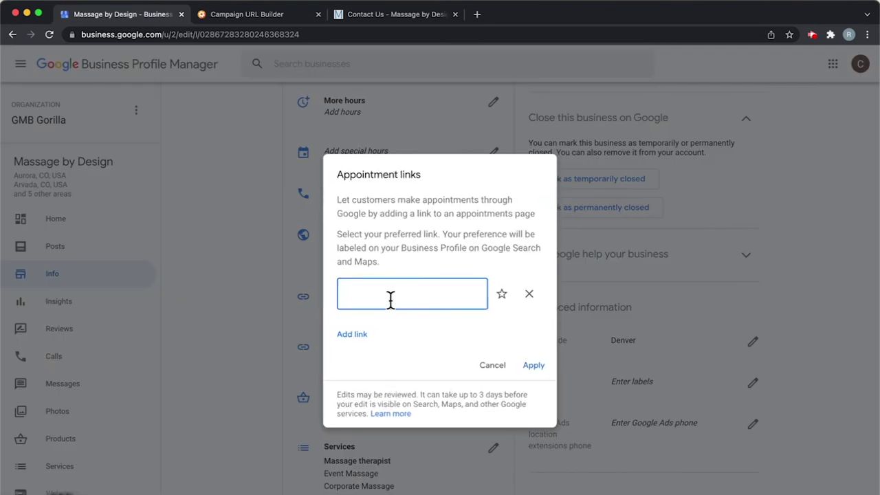
key(ctrl+v)
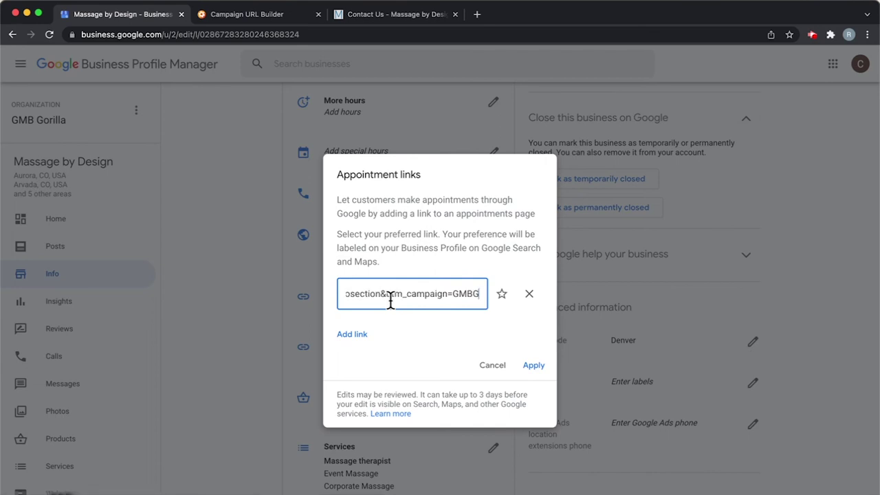
click(538, 366)
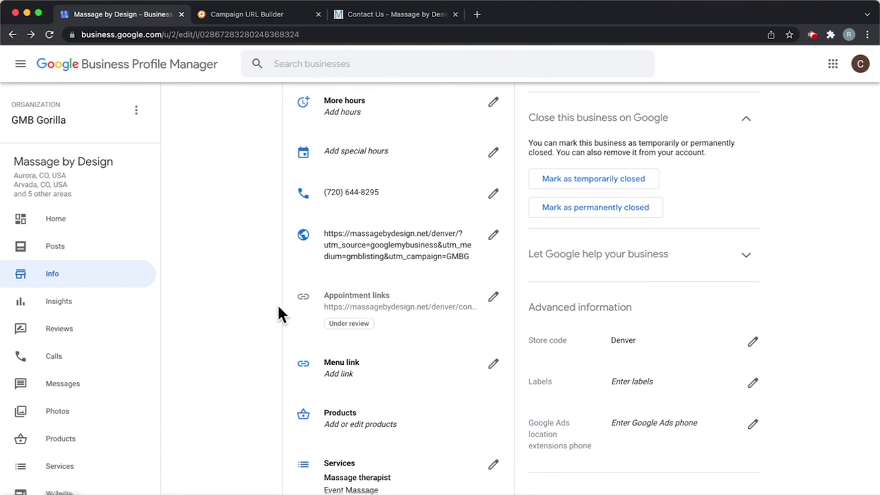
click(422, 14)
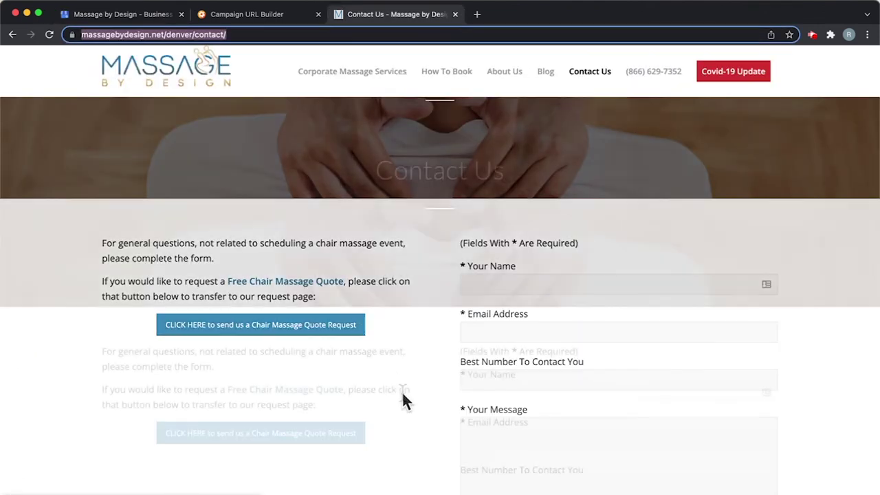